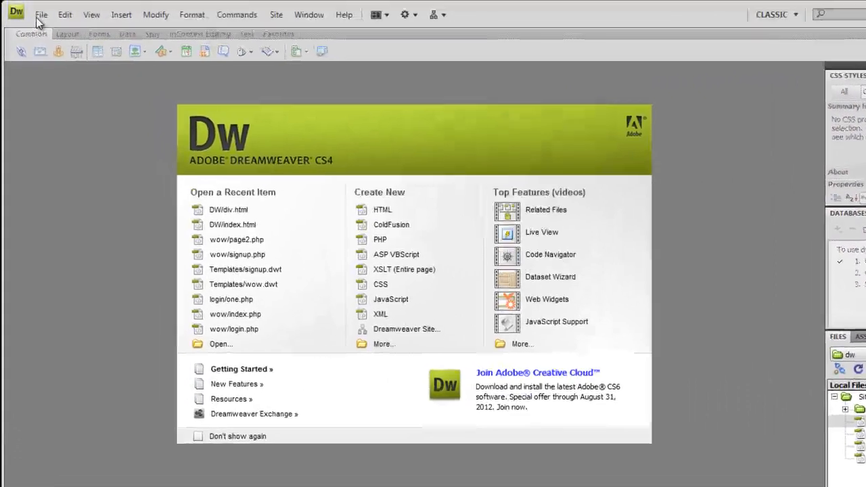
Create a blank HTML page using the "2 column elastic, left sidebar, header and footer" layout
click(40, 17)
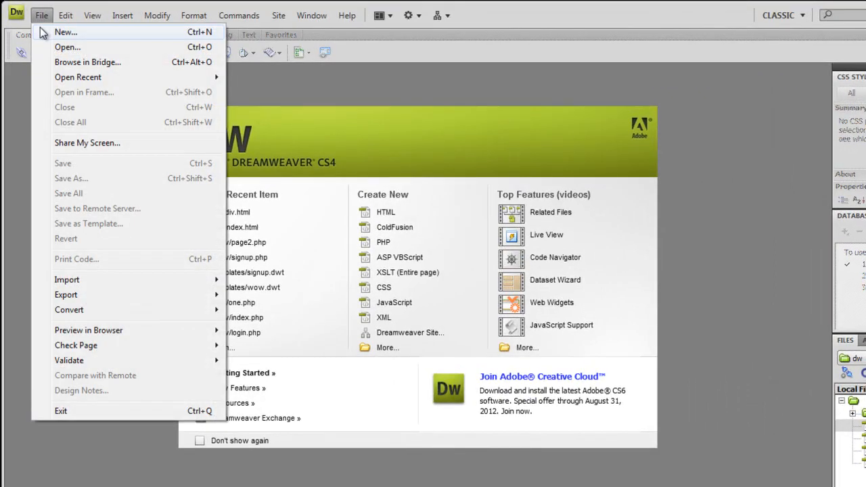
click(47, 32)
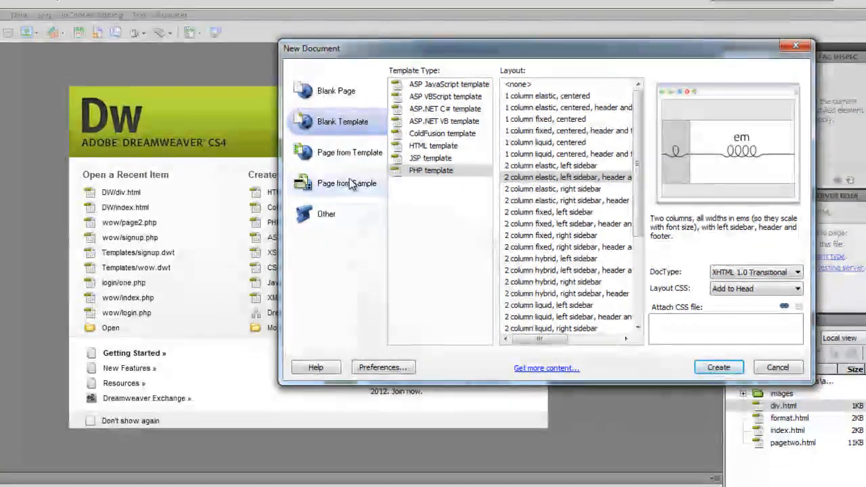
click(341, 98)
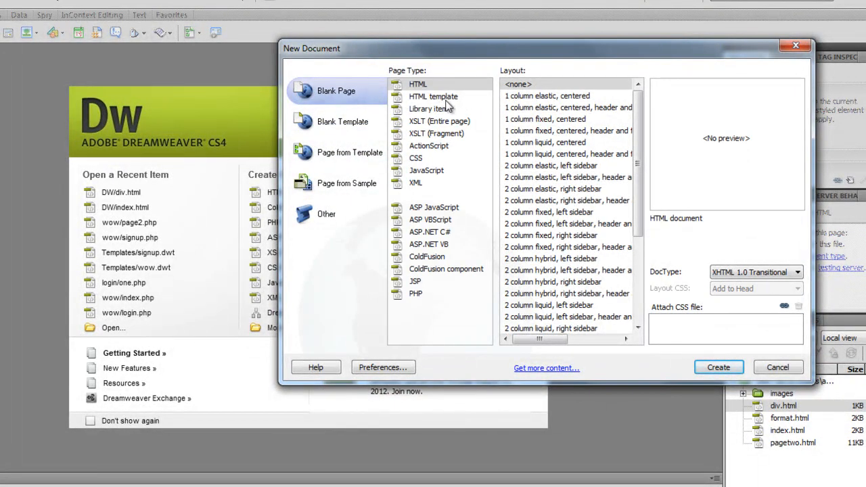
click(566, 98)
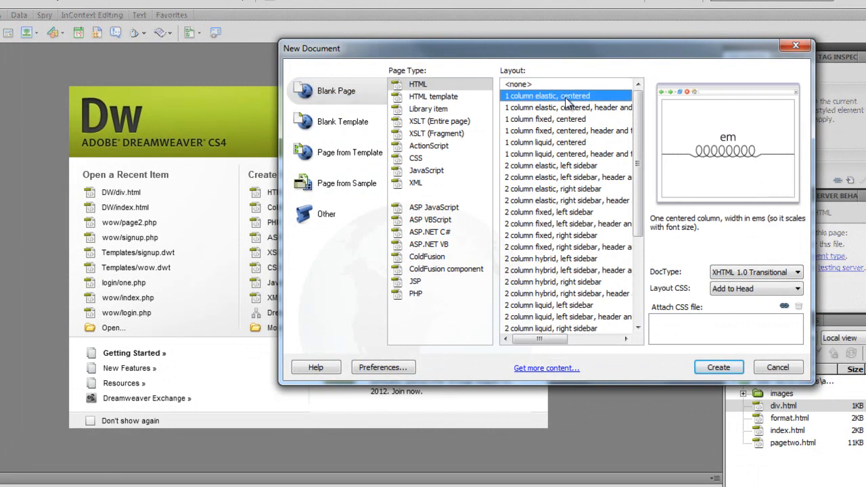
key(Down)
key(Down)
key(Down)
key(Down)
key(Down)
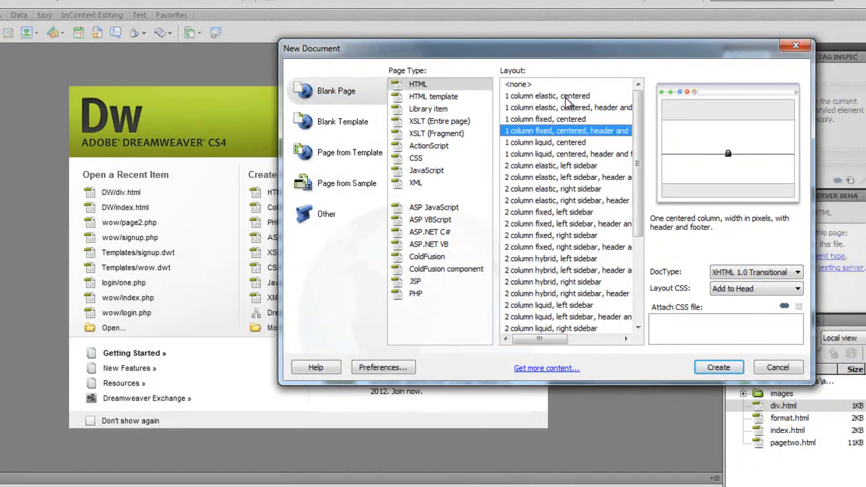
key(Down)
key(Down)
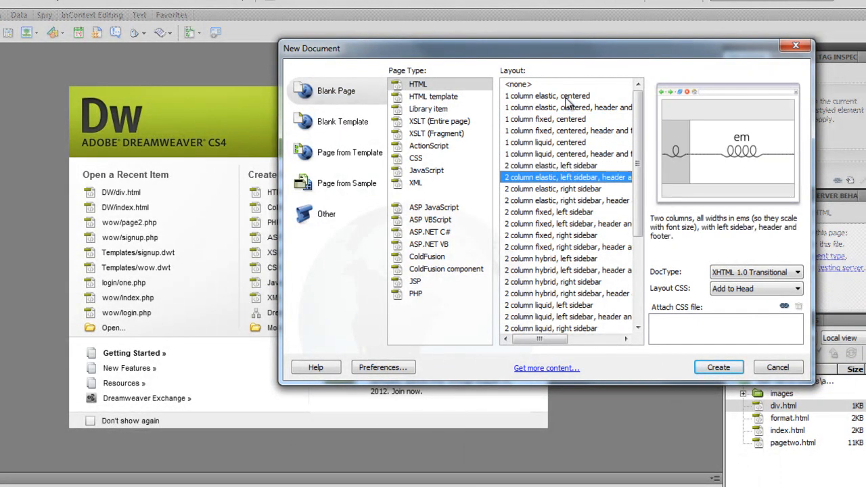
click(716, 372)
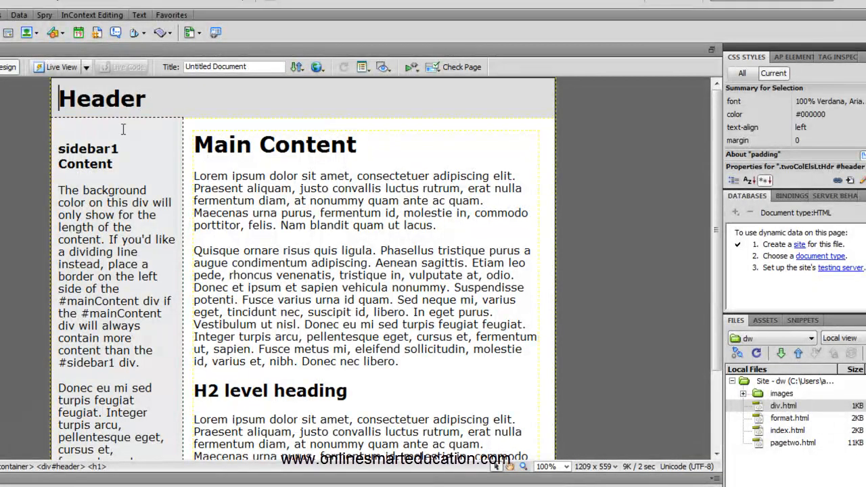
Delete the sidebar placeholder text and everything below the Main Content heading, and enter "page 1" in the sidebar
scroll(123, 172, down, 1)
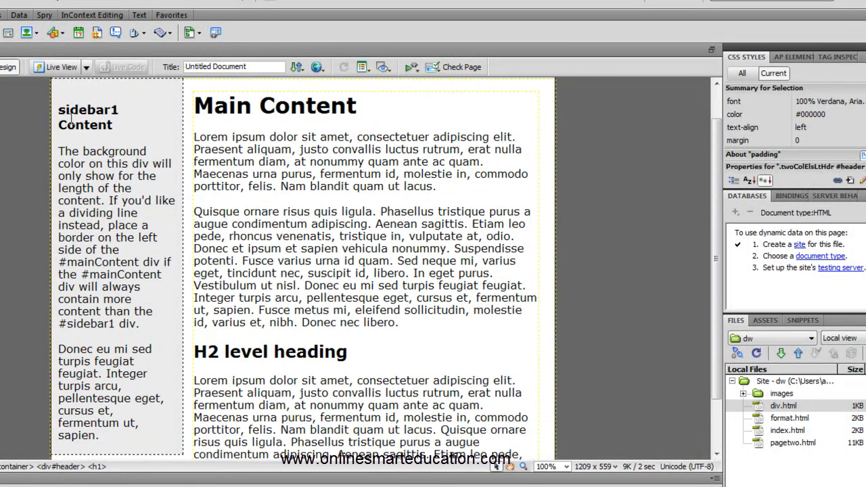
drag(58, 109, 133, 437)
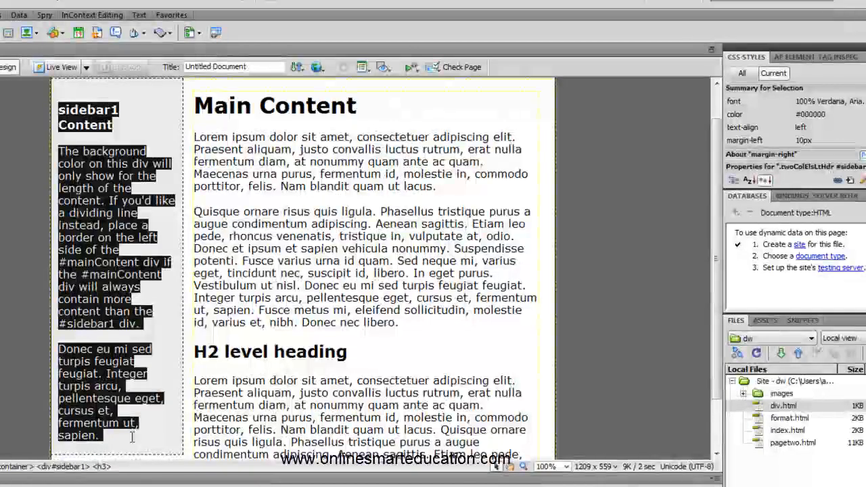
key(Delete)
scroll(129, 413, up, 1)
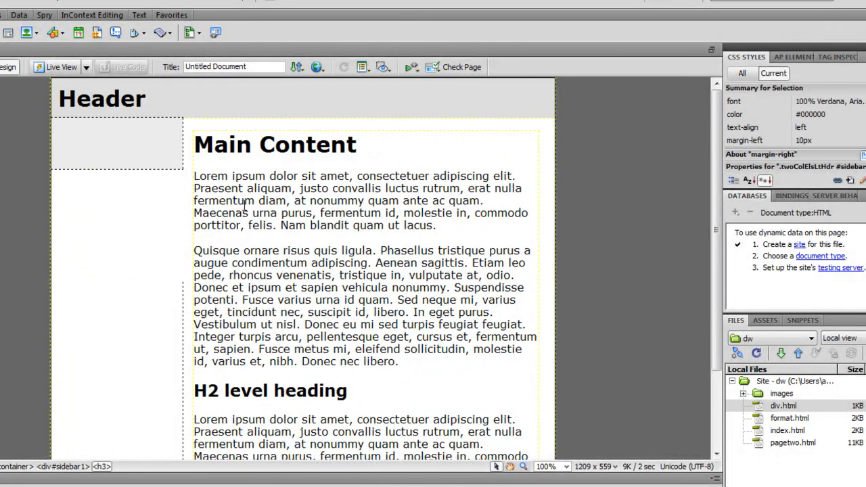
drag(194, 176, 483, 410)
key(Delete)
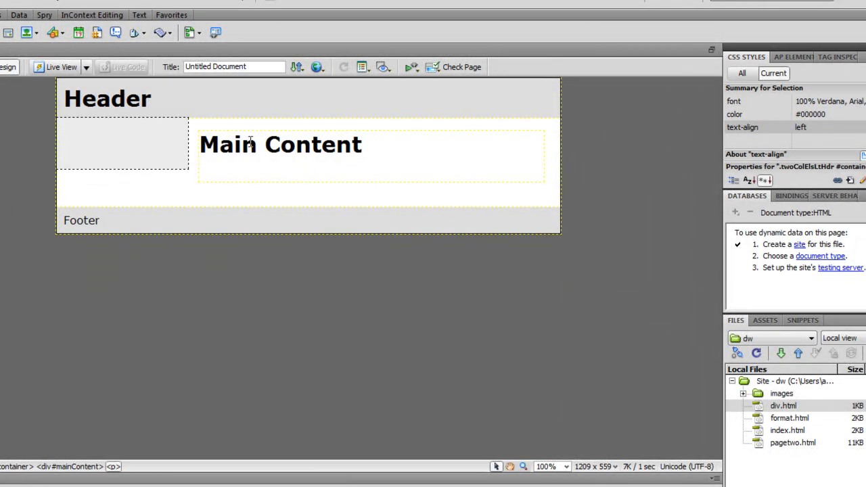
click(133, 135)
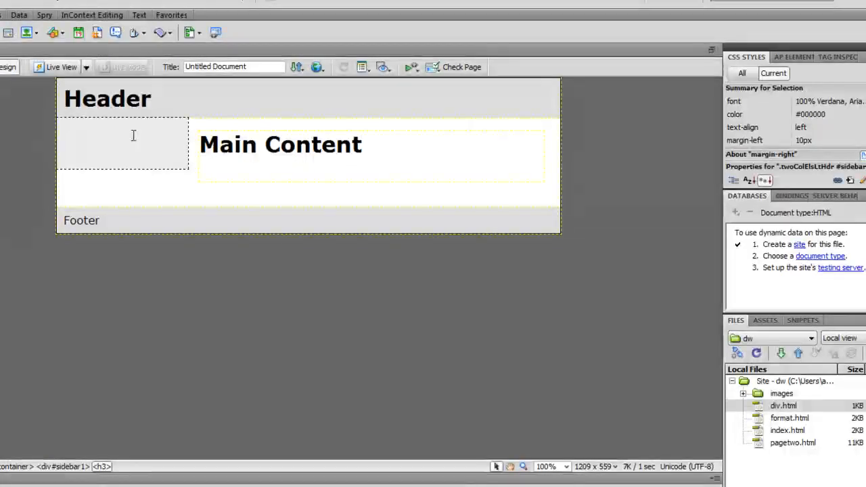
text(page 1)
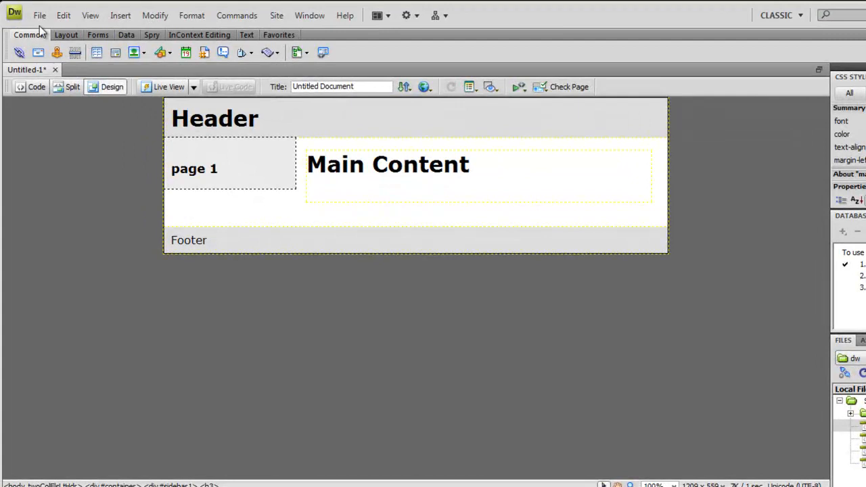
Save the page as pageone.html in the DW folder
click(40, 14)
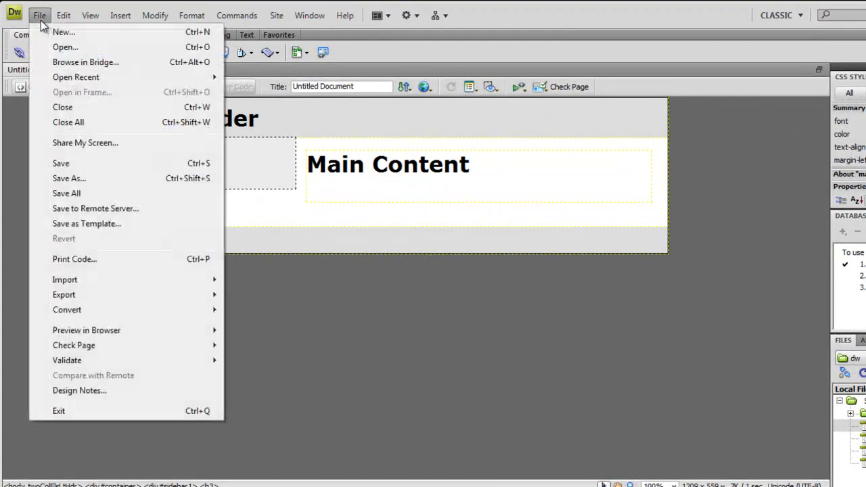
click(73, 165)
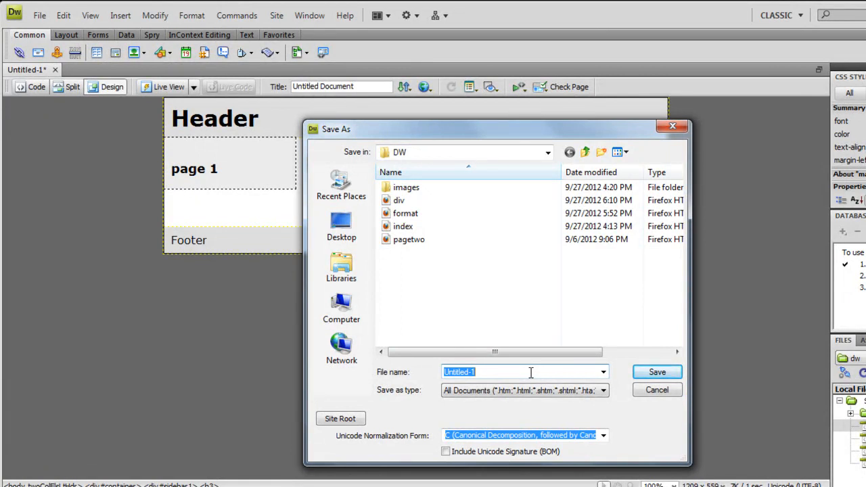
text(on)
key(BackSpace)
key(BackSpace)
text(pageone.html)
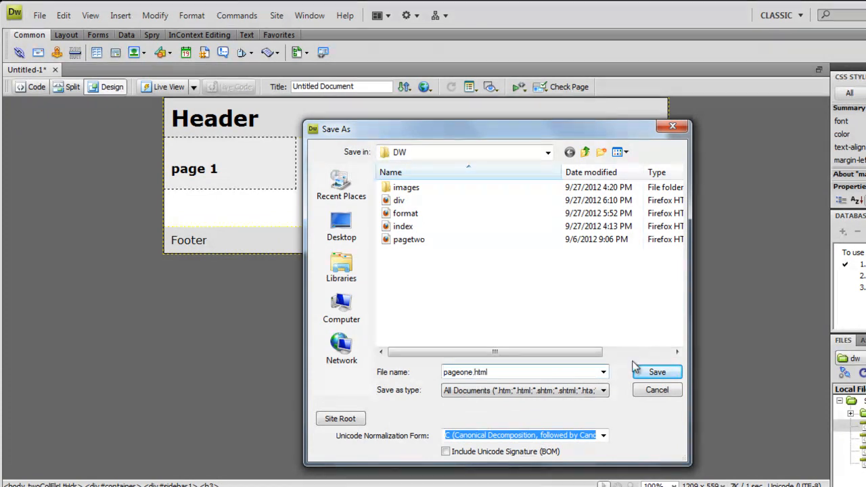
click(655, 373)
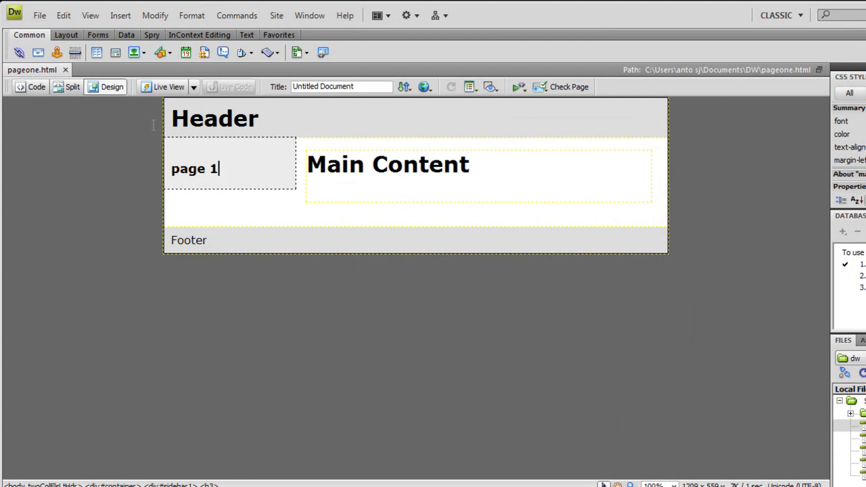
Create a second blank HTML page with the same two-column elastic, left sidebar, header and footer layout
click(37, 16)
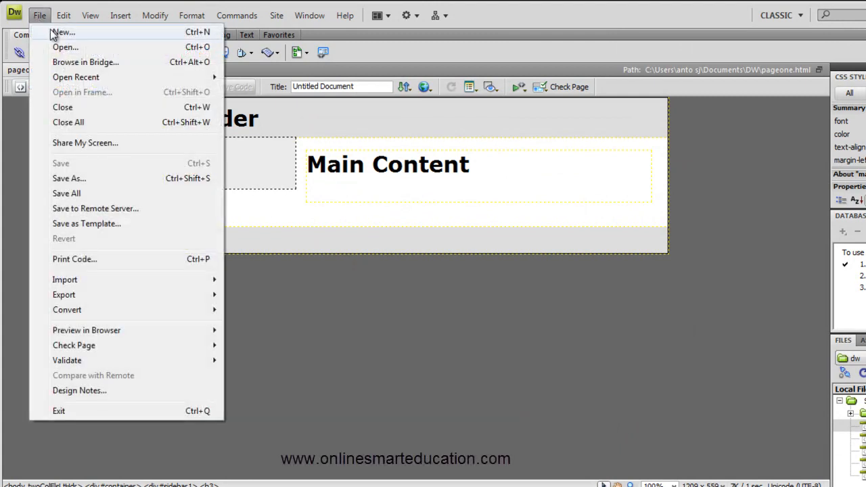
click(61, 32)
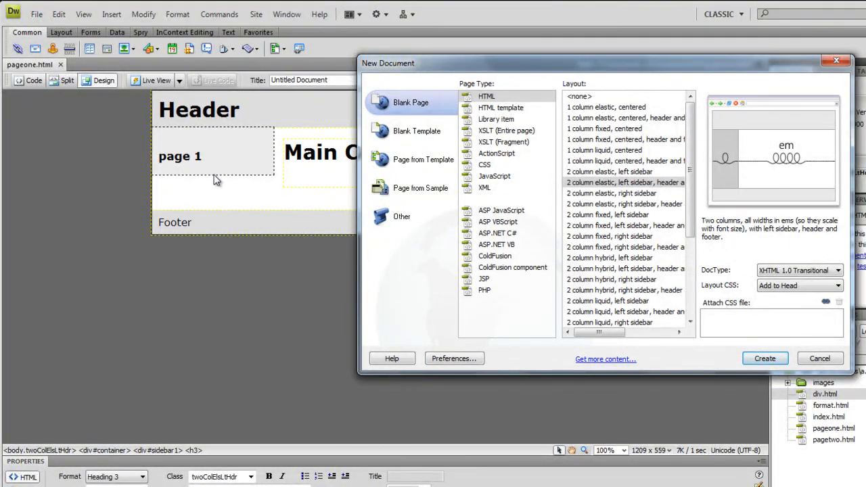
drag(576, 72, 617, 69)
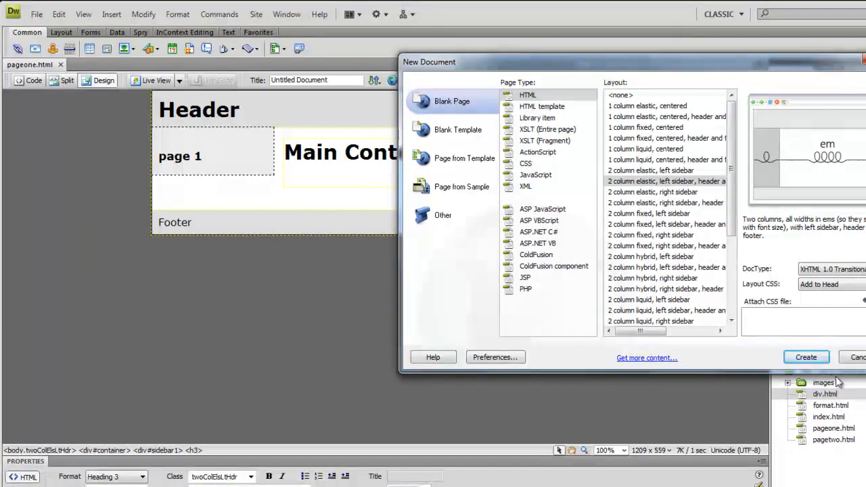
click(805, 359)
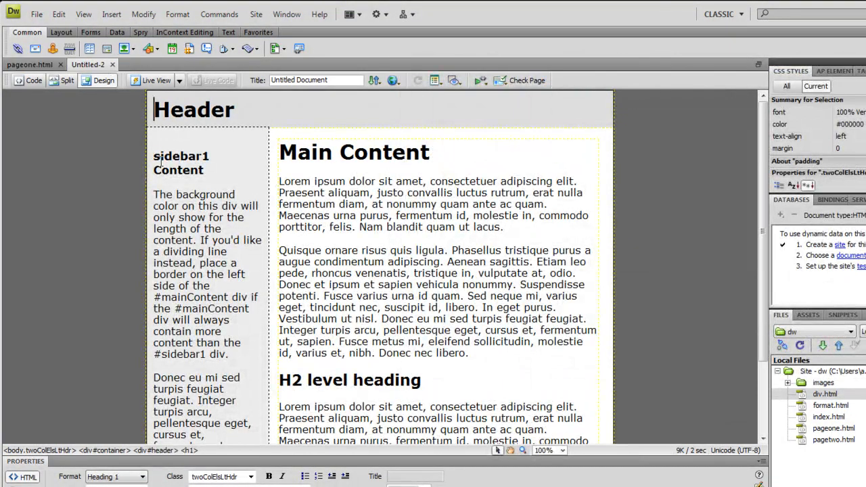
Clear the new page's sidebar and main content placeholder text, keeping the Main Content heading, and enter "page 2" in the sidebar
drag(154, 156, 201, 399)
scroll(202, 396, down, 1)
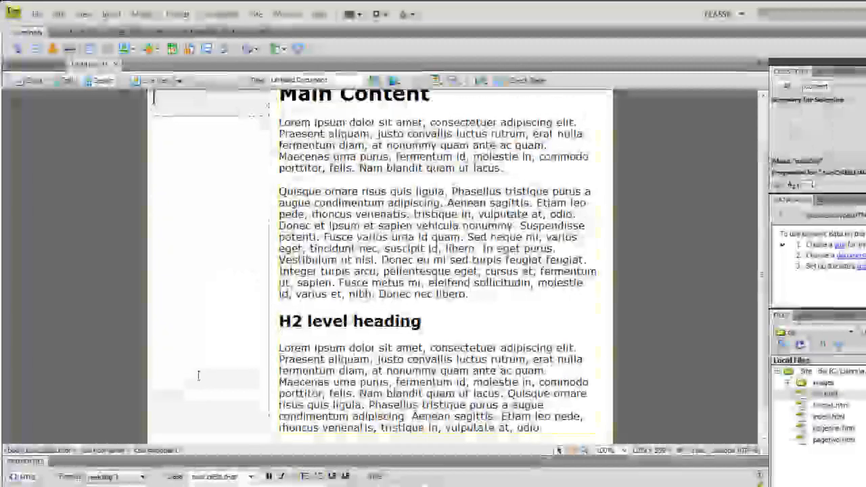
drag(543, 428, 276, 167)
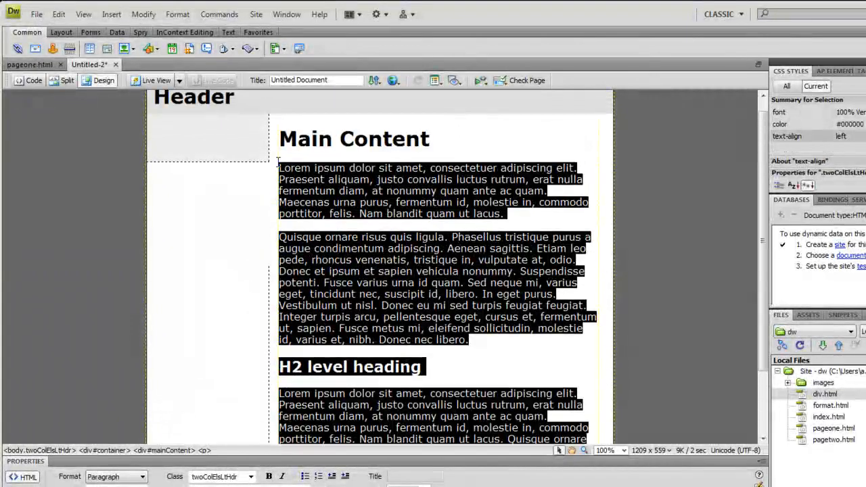
key(Delete)
click(207, 162)
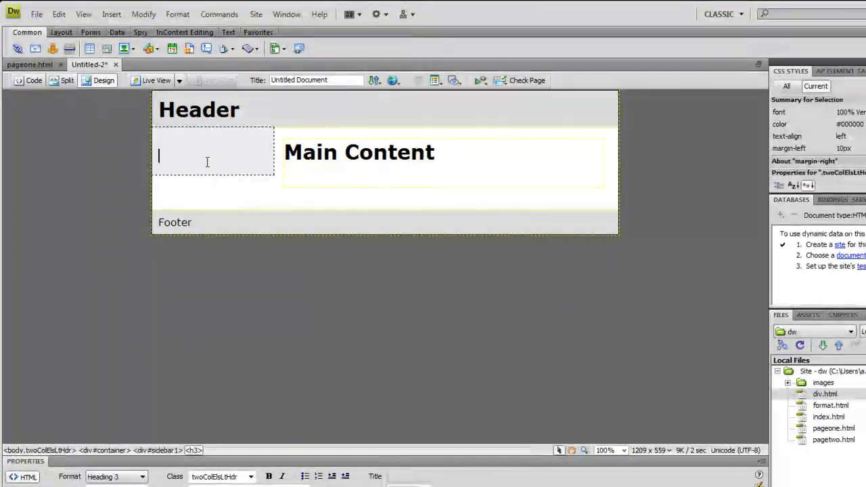
text(page 2)
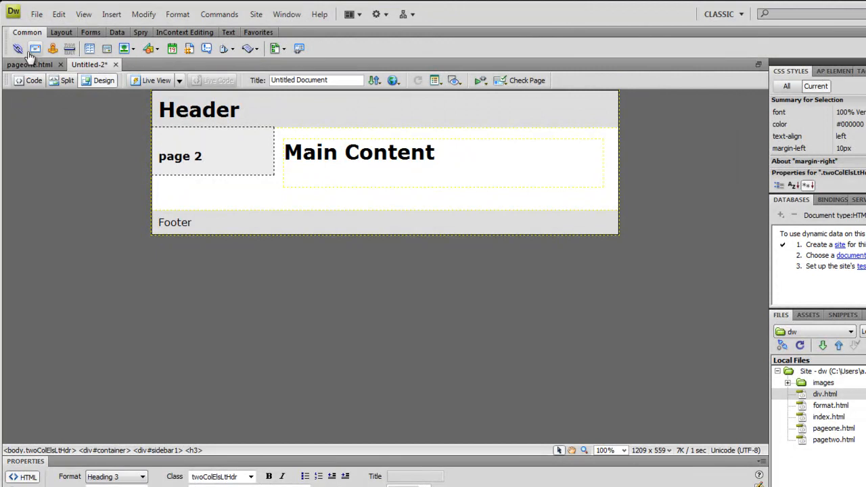
Save the second page as pagetwo.html in the DW folder, replacing the existing file
click(36, 14)
click(77, 152)
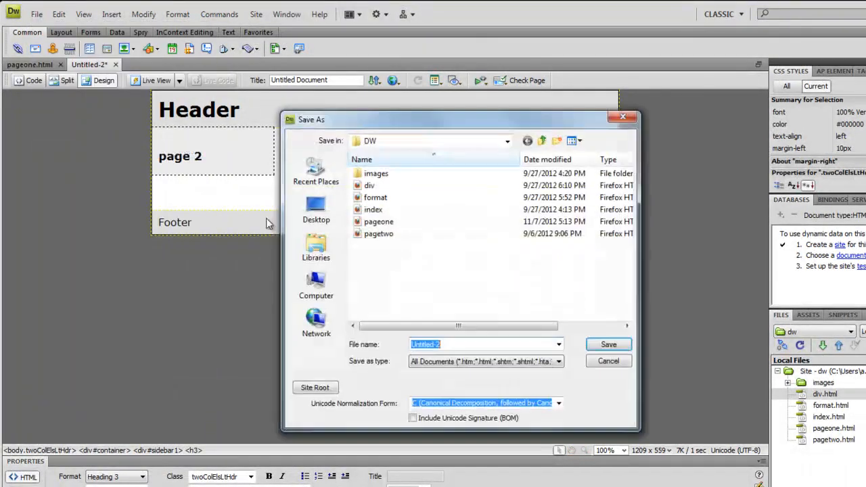
text(page)
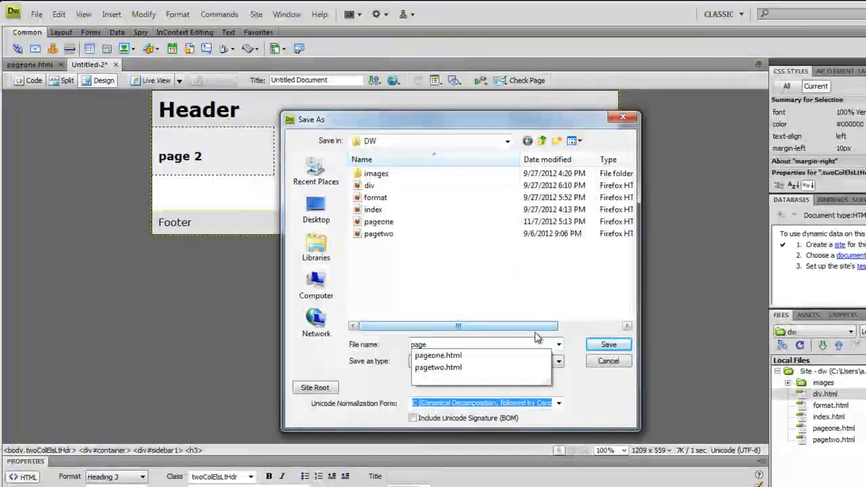
click(478, 368)
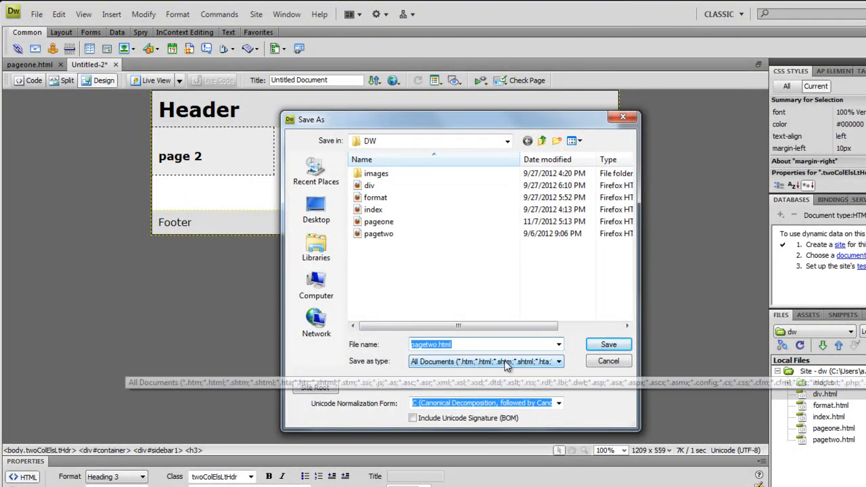
click(488, 347)
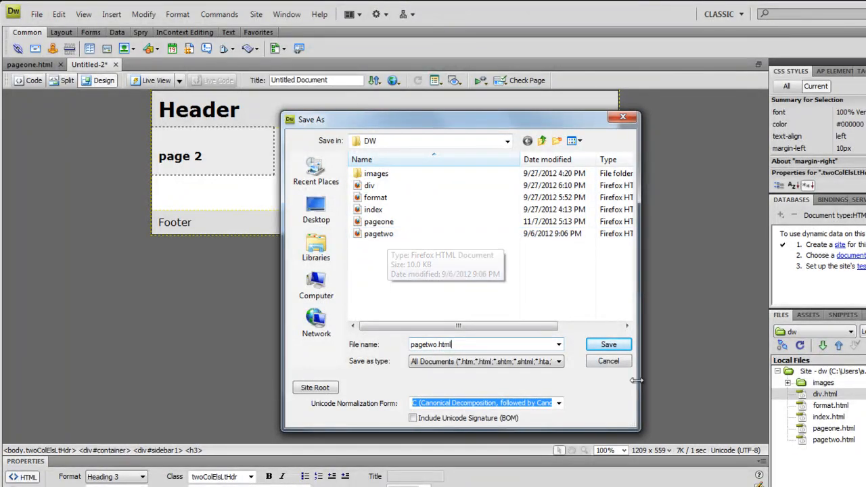
click(606, 344)
click(468, 307)
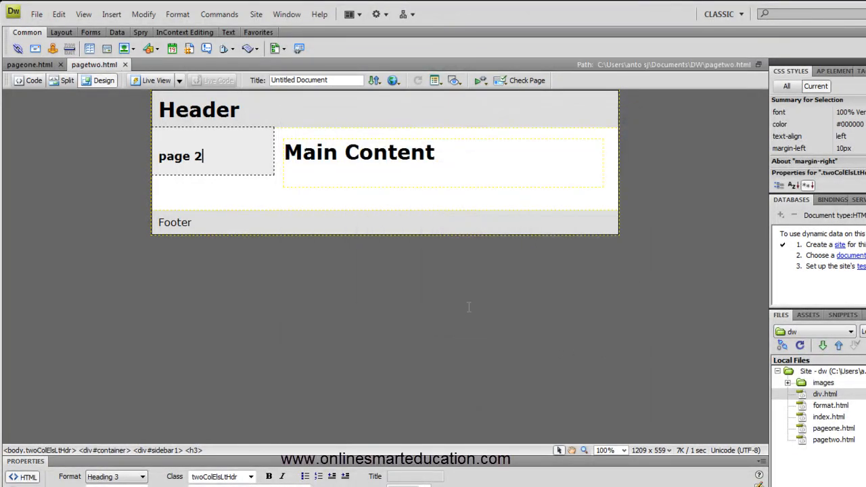
Add a new paragraph reading "page 3" below "page 1" in the sidebar of pageone.html
click(31, 67)
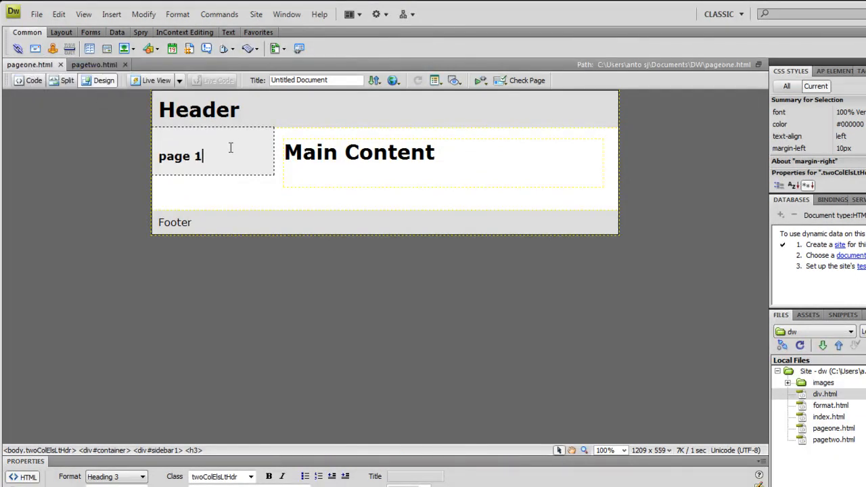
key(Return)
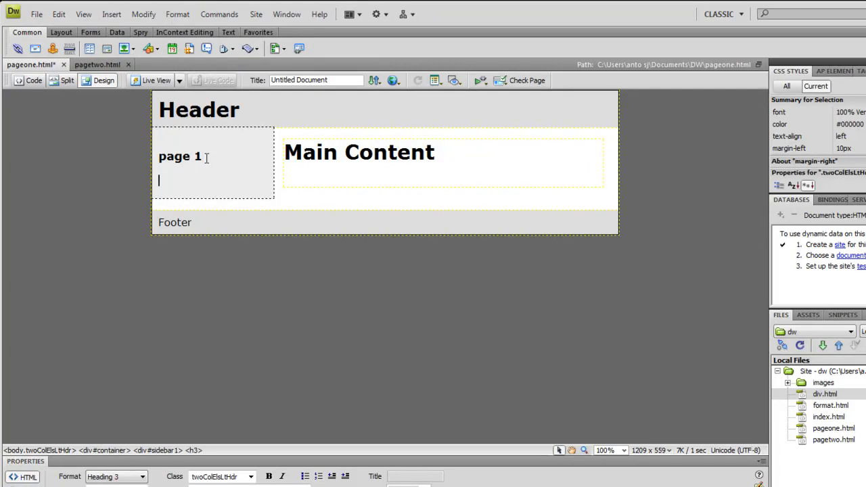
click(99, 65)
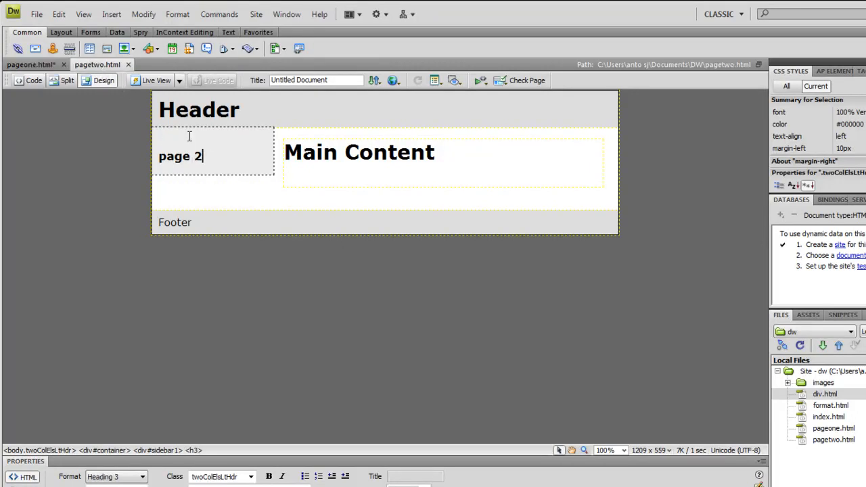
key(ctrl+Tab)
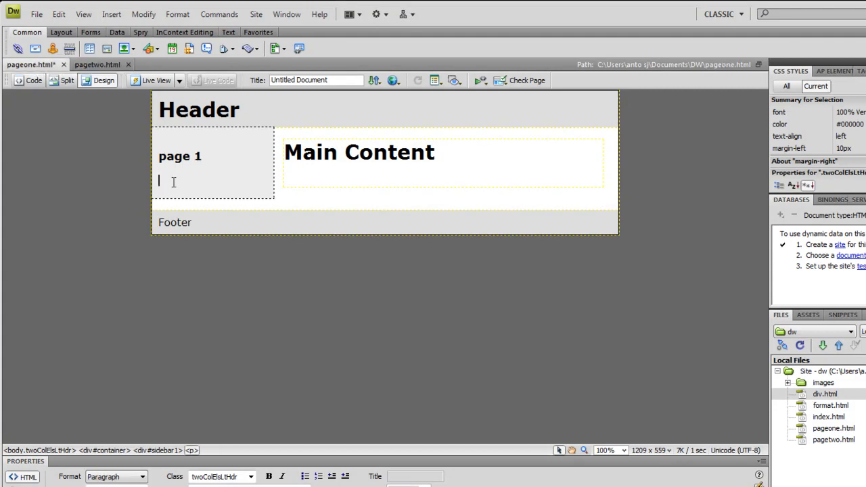
text(page 3)
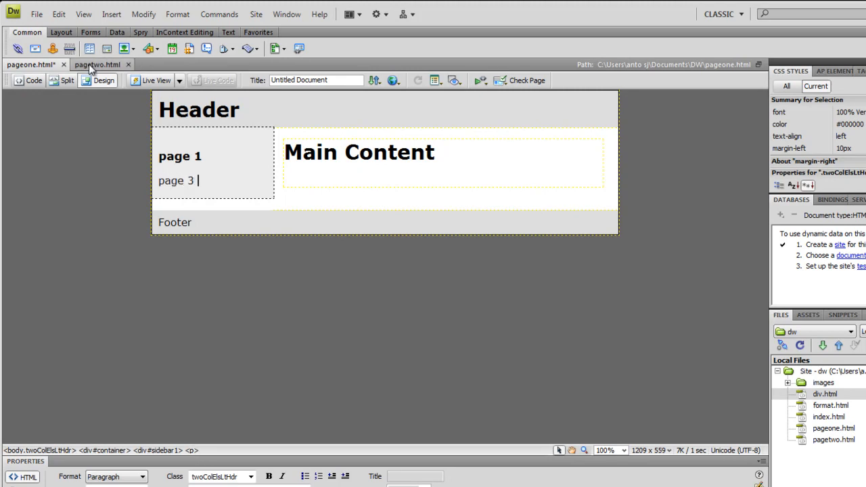
Add paragraphs reading "home", "profile" and "contact us" below "page 2" in pagetwo.html's sidebar, and close that page with its changes saved
key(ctrl+Tab)
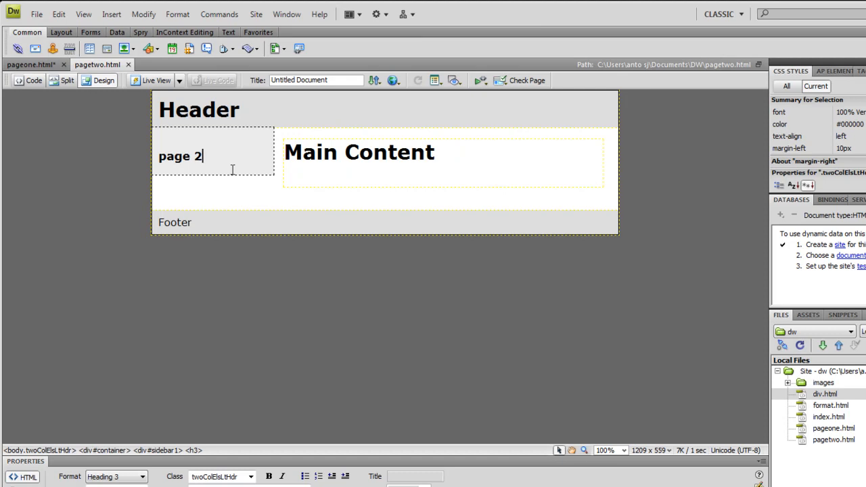
key(Return)
text(home)
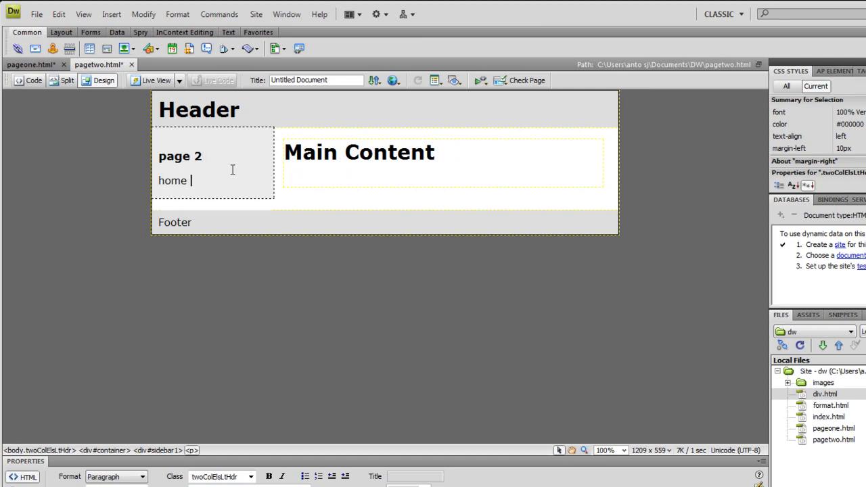
key(Return)
text(prof)
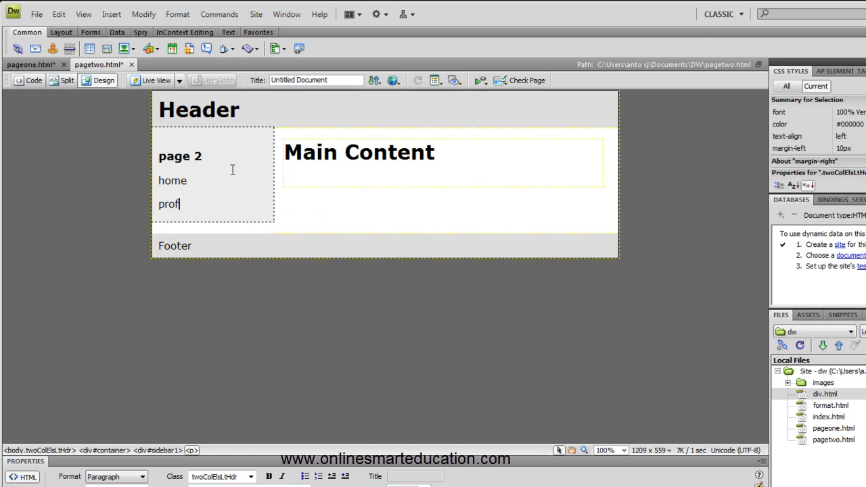
text(ile)
key(Return)
text(con)
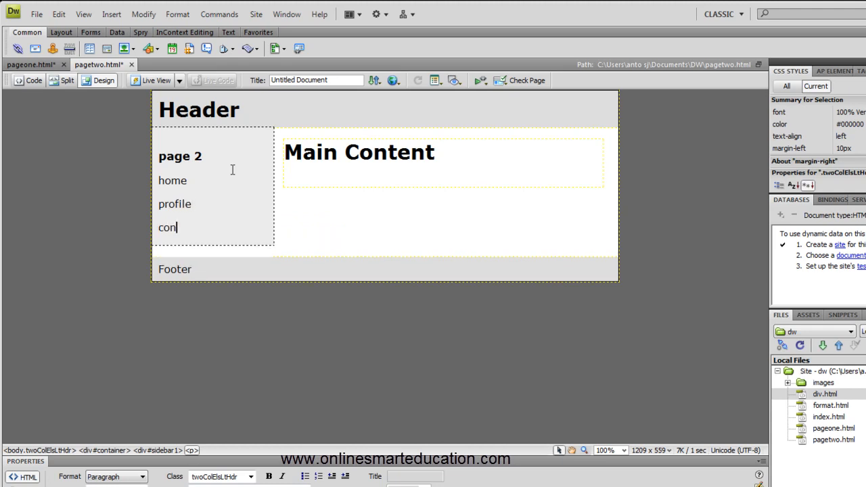
text(tact us)
key(Return)
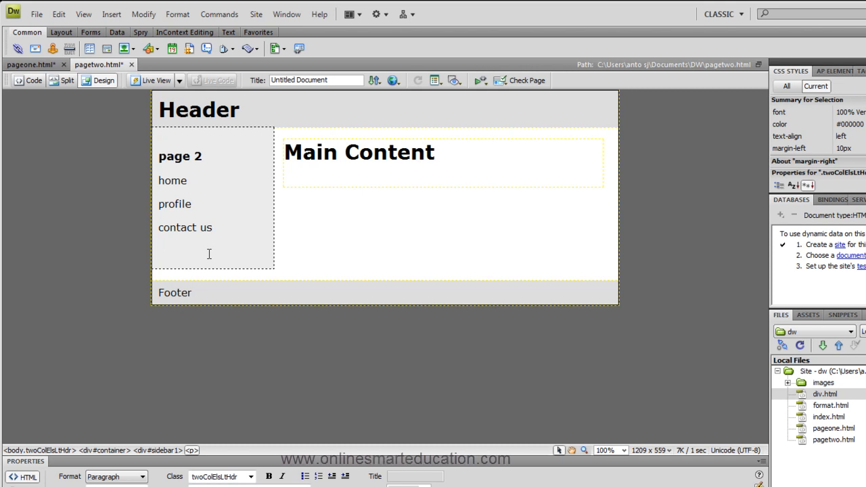
click(132, 65)
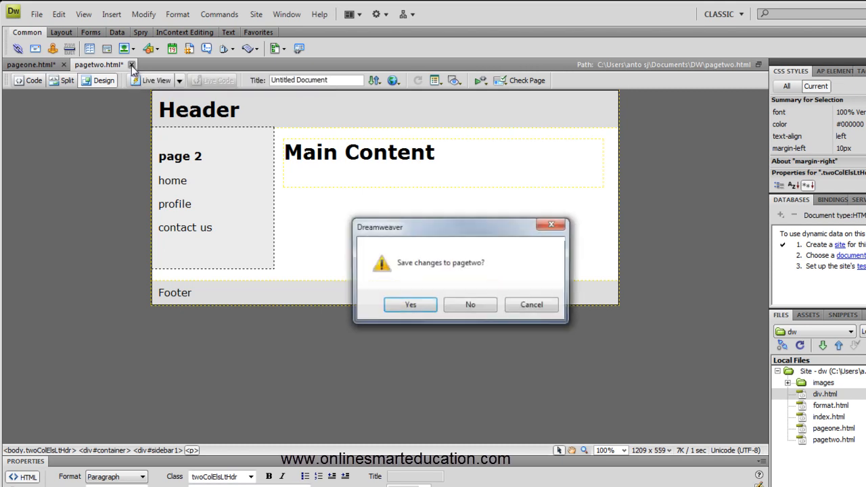
click(409, 305)
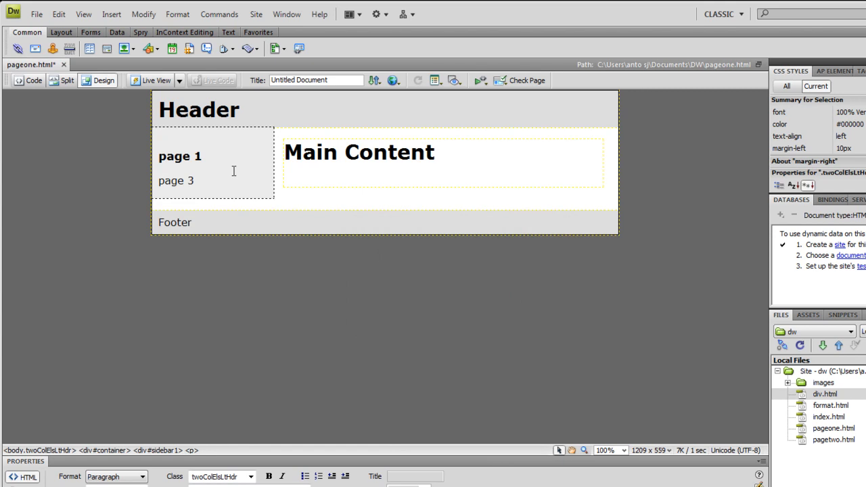
Replace the sidebar text of pageone.html with the heading "Home" and paragraphs "Videos", "contact Us" and "Picture", followed by an empty paragraph
drag(198, 180, 159, 160)
key(Delete)
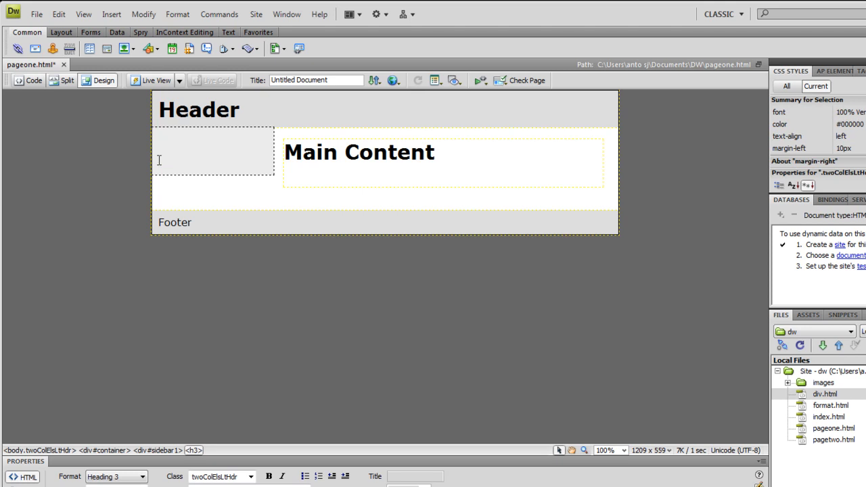
text(Home)
key(Return)
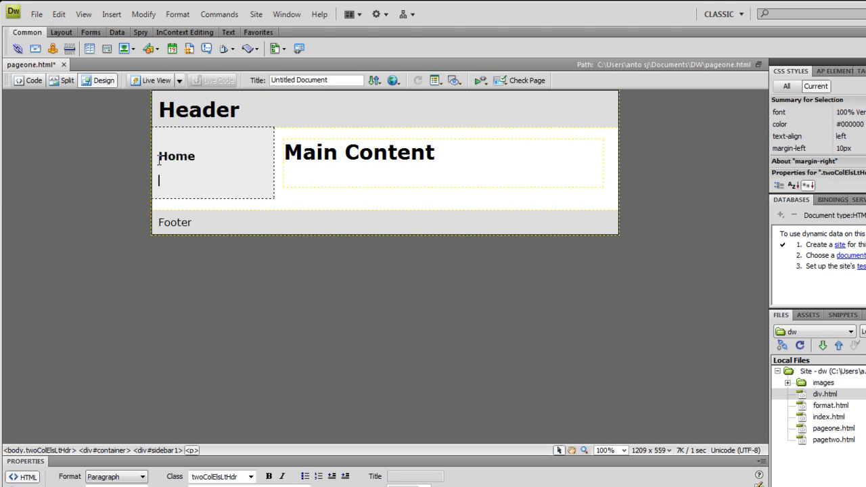
text(Videos)
key(Return)
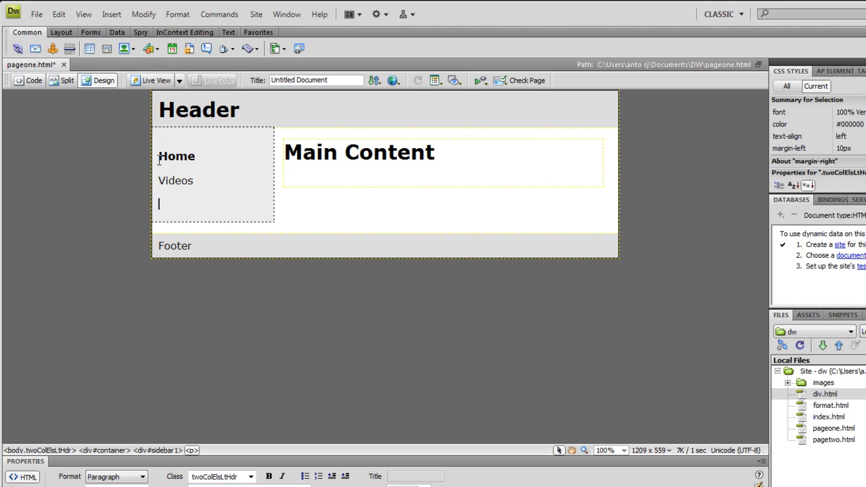
text(contact Us)
key(Return)
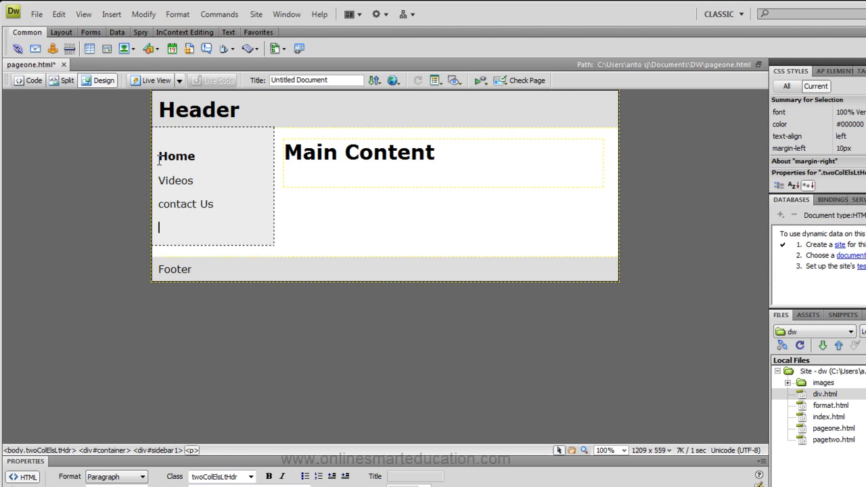
text(Picture)
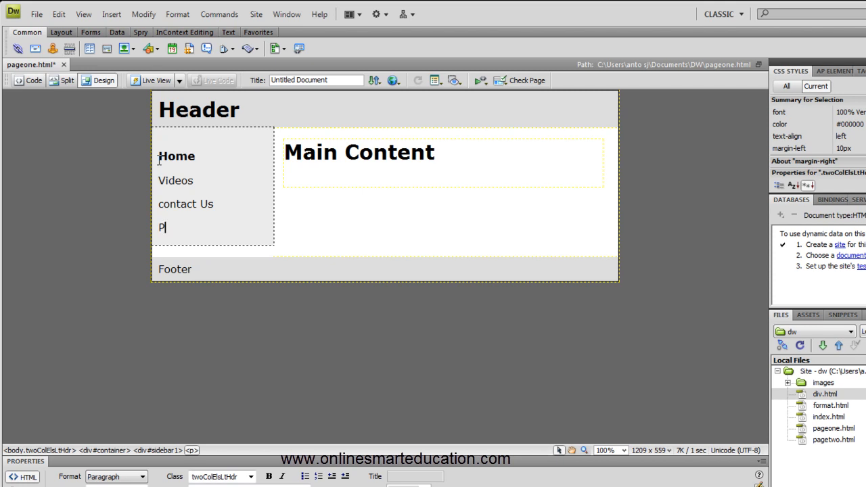
key(Return)
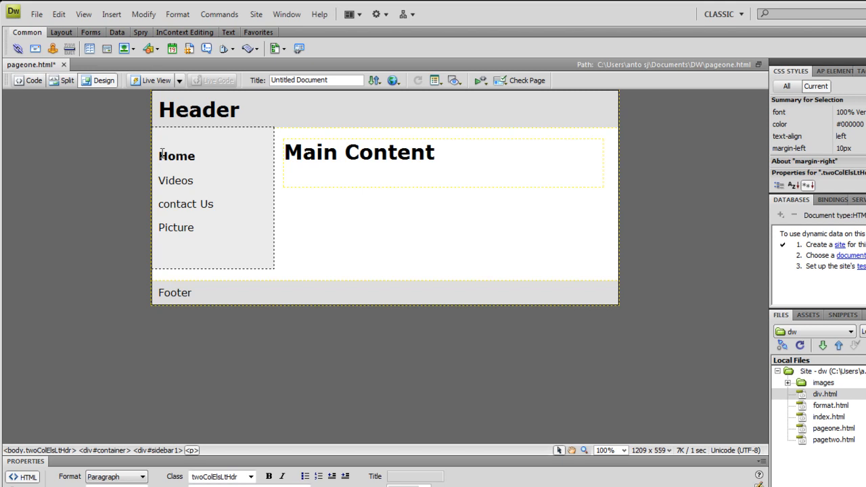
Add an empty paragraph to the main content area and replace its "Main Content" heading with "Home"
click(325, 174)
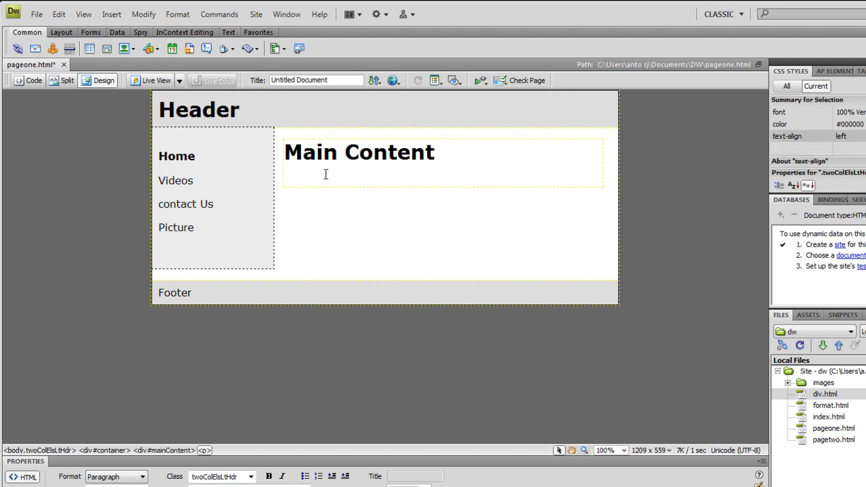
key(Return)
drag(437, 152, 290, 154)
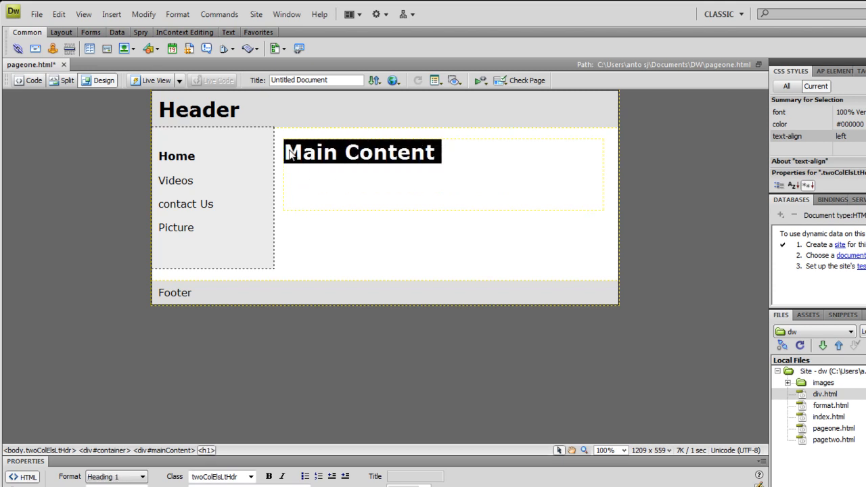
text(Home)
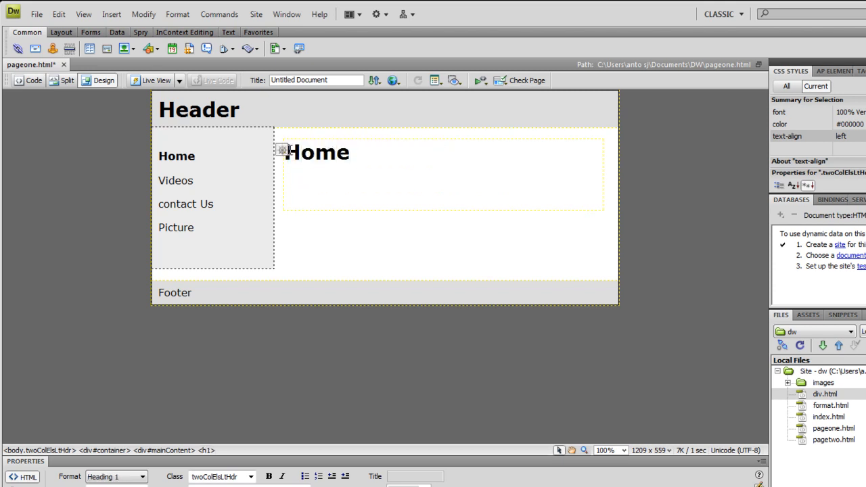
Select the mainContent div, examine its markup in the source code, and return to the design view
click(376, 214)
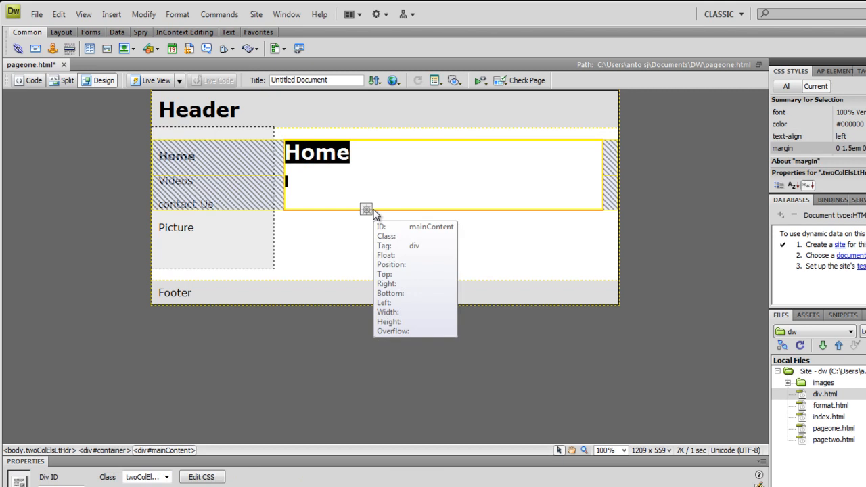
click(30, 81)
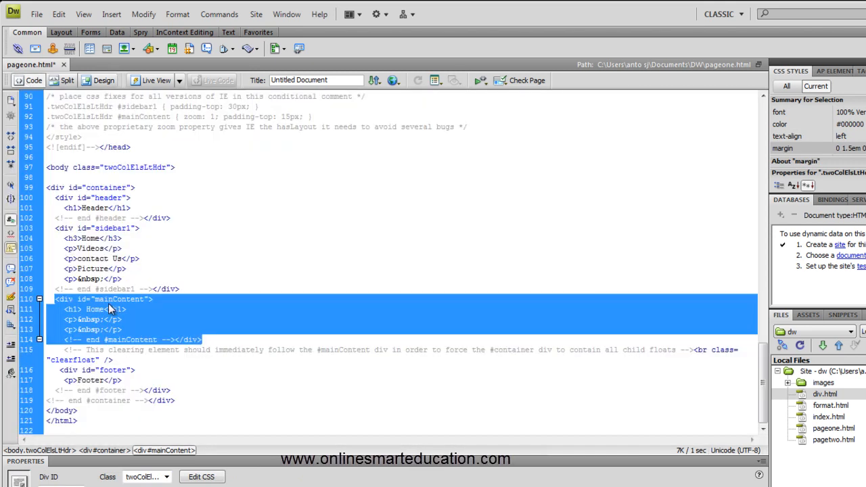
click(103, 80)
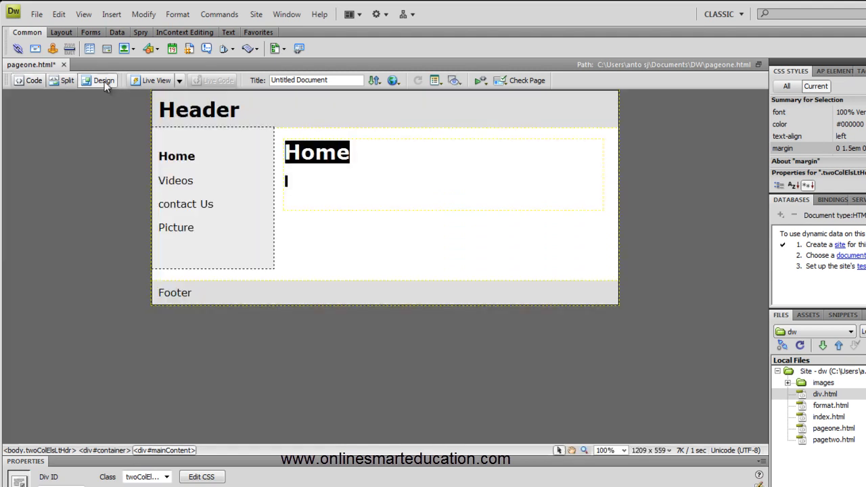
Turn the mainContent div into an editable region named "body", accepting the document's conversion to a template
click(360, 211)
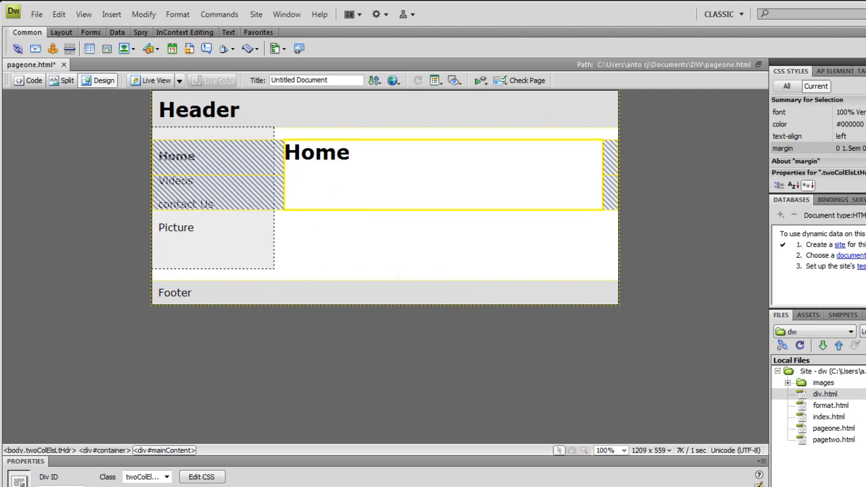
click(112, 15)
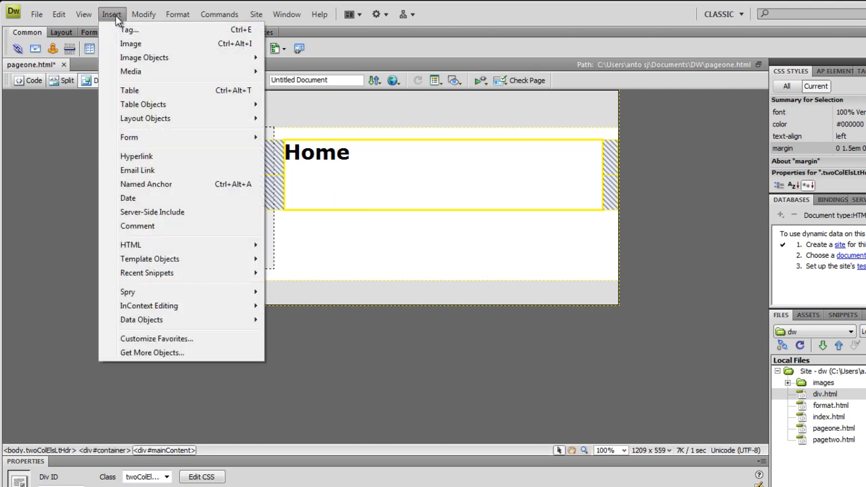
mouse_move(230, 261)
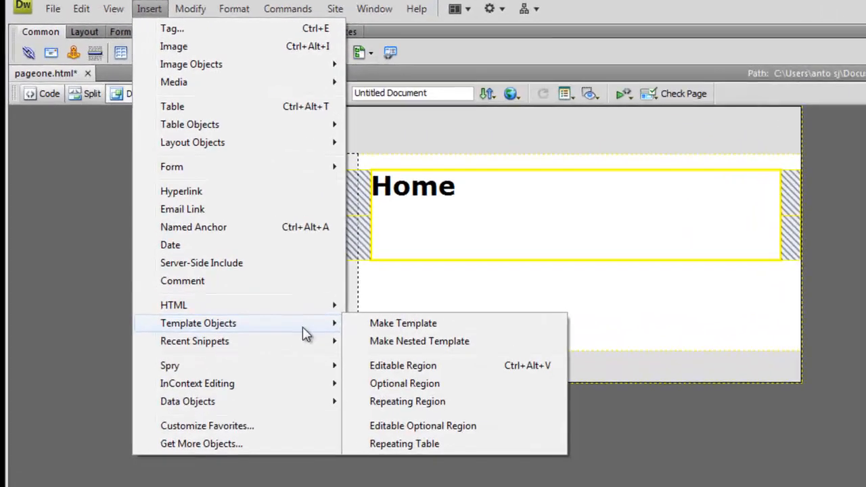
click(496, 372)
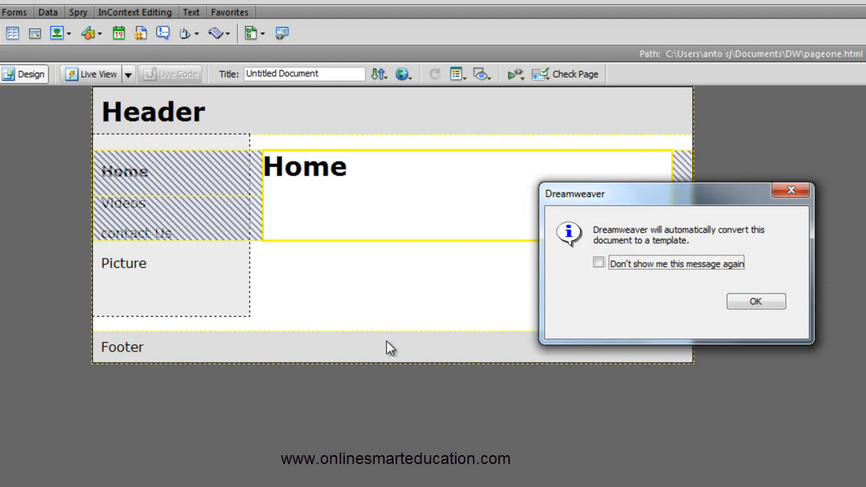
click(741, 306)
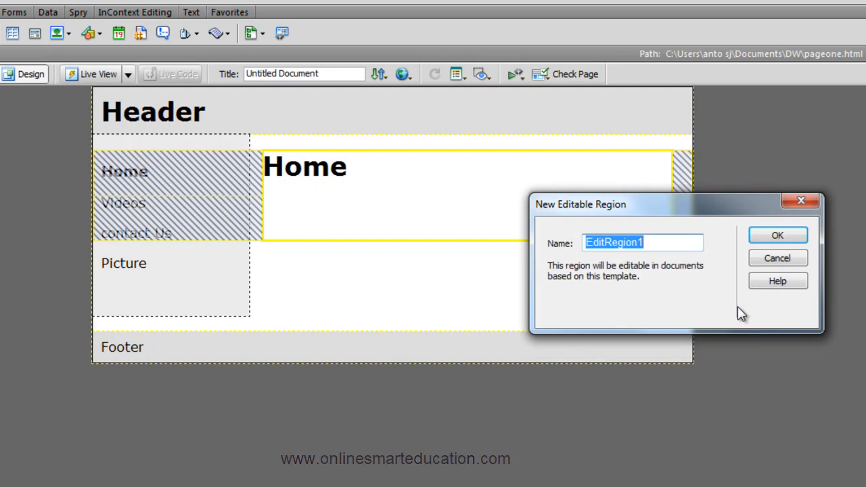
drag(648, 210, 380, 279)
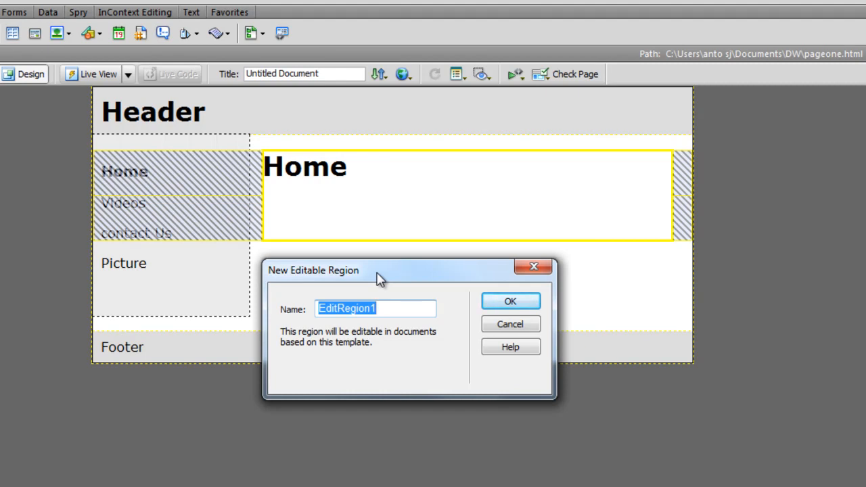
text(mai)
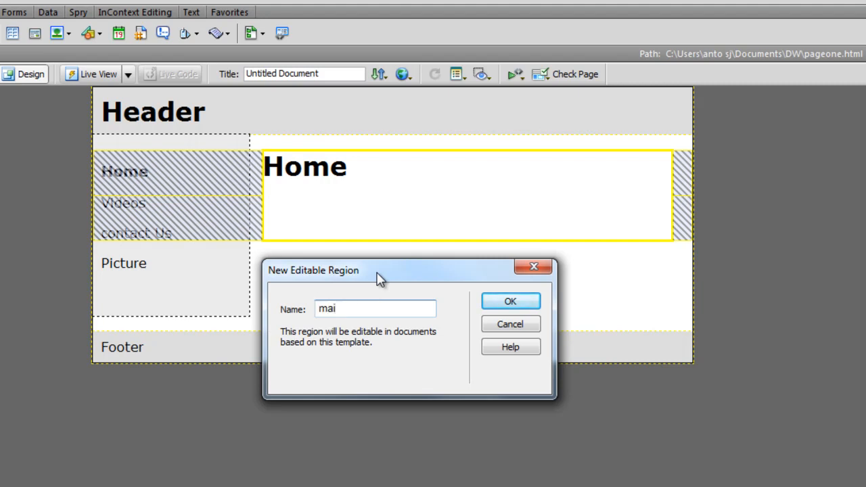
key(BackSpace)
key(BackSpace)
key(BackSpace)
text(body)
click(511, 302)
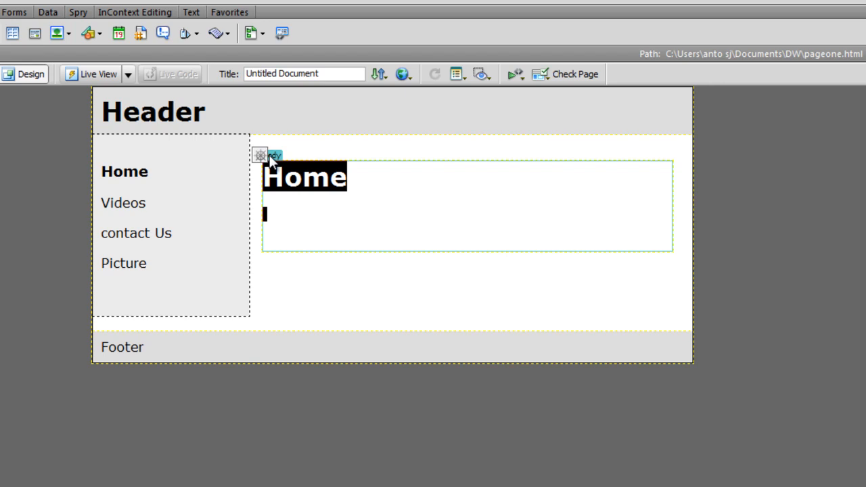
click(302, 228)
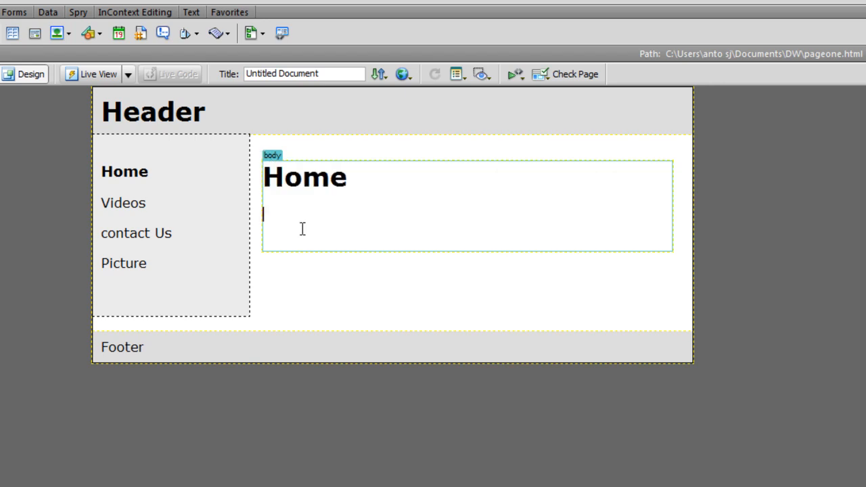